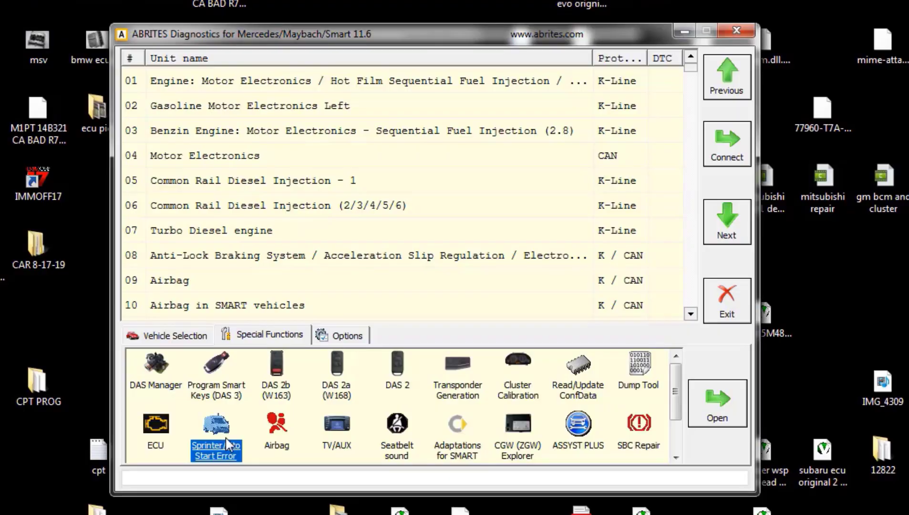
Step: Open the Sprinter/Vito Start Error tool and show its list of WSP immobilizer types
double_click(226, 437)
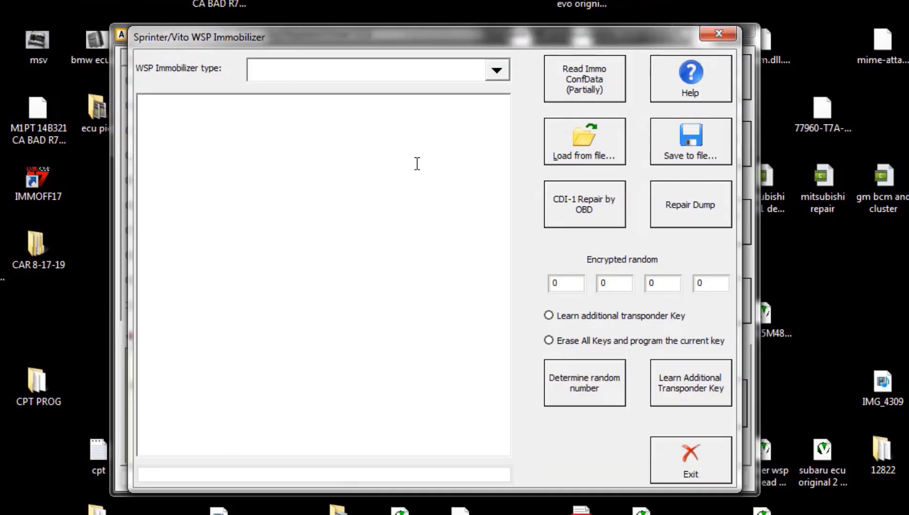
click(496, 71)
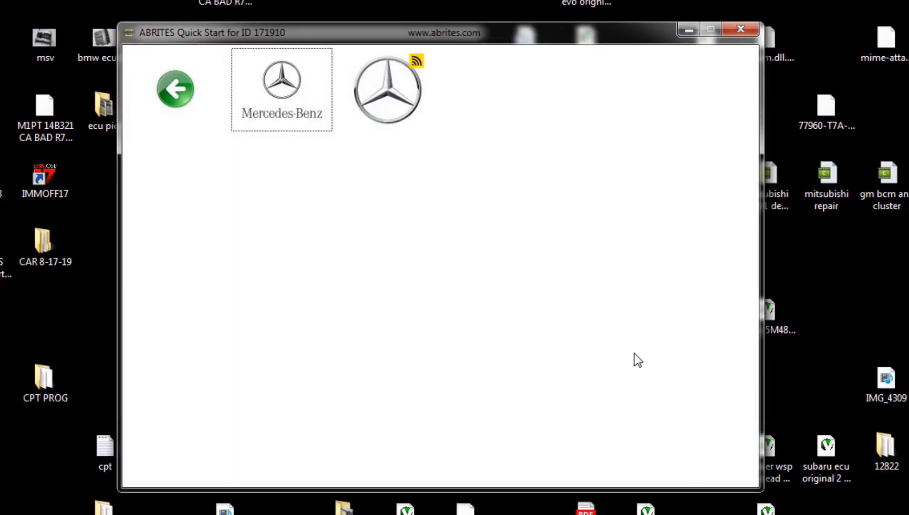
Step: Return to the brand list, go to the next page, and launch Tag Key Tool
click(217, 118)
click(666, 451)
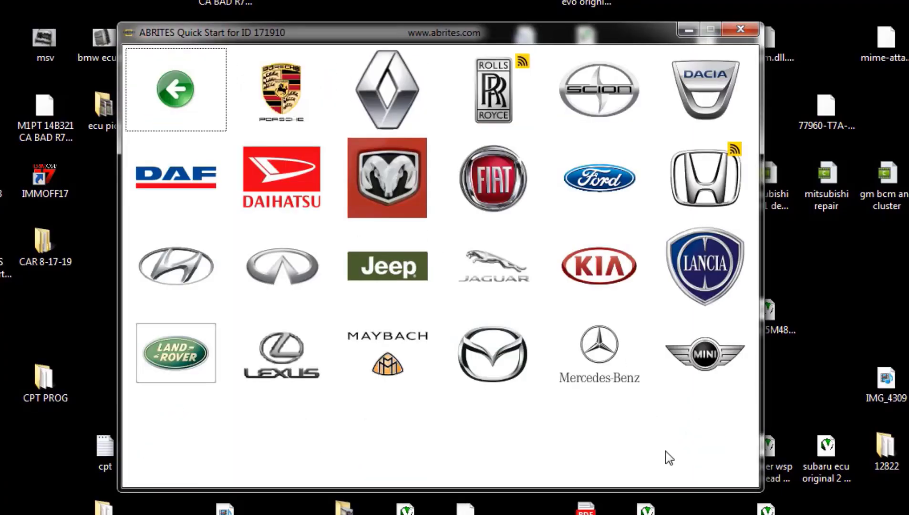
click(611, 249)
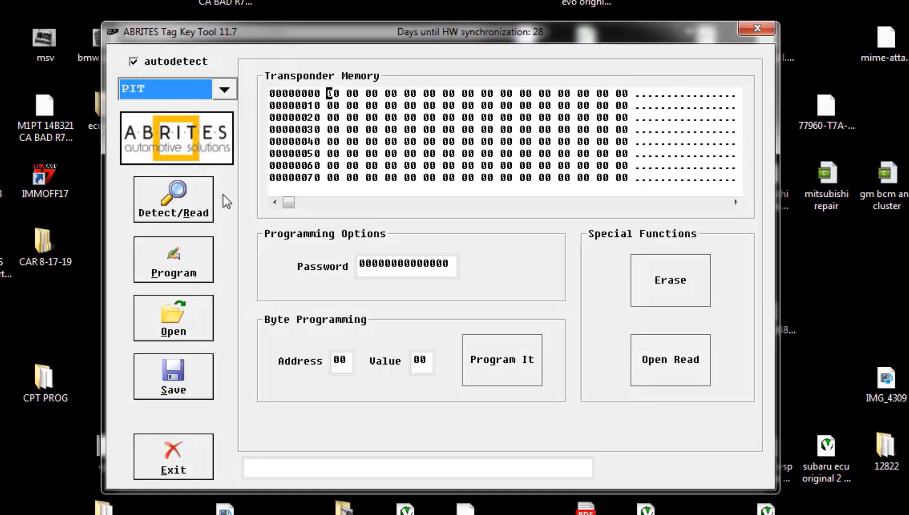
Step: Read the key transponder, detecting a Temic 12, and look over its stream bytes
click(194, 200)
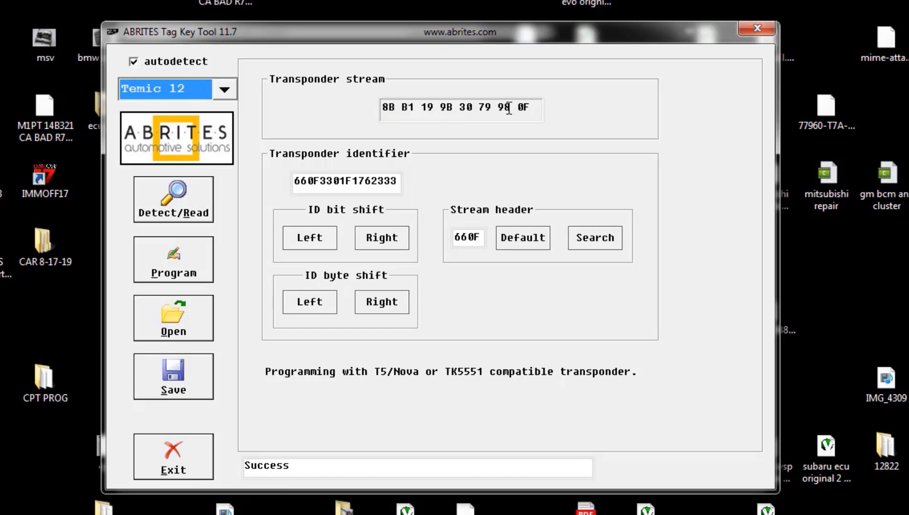
drag(524, 108, 356, 99)
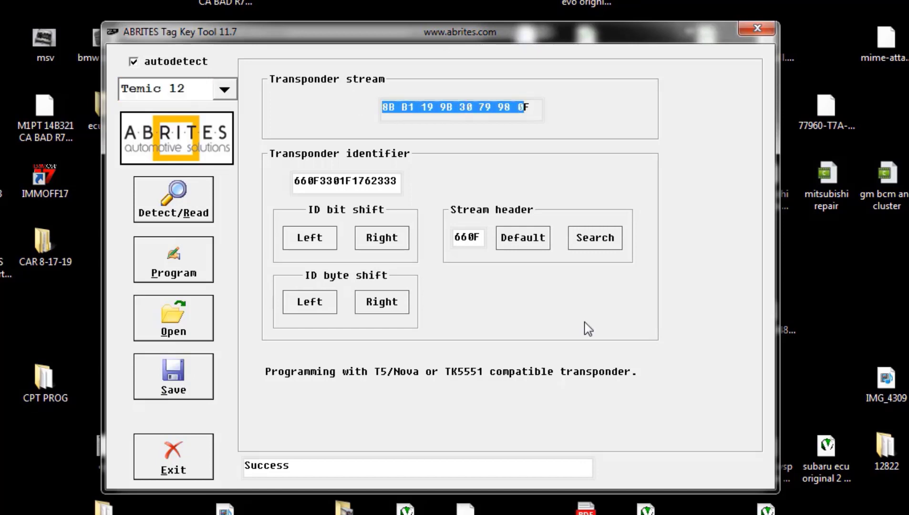
drag(396, 184, 318, 185)
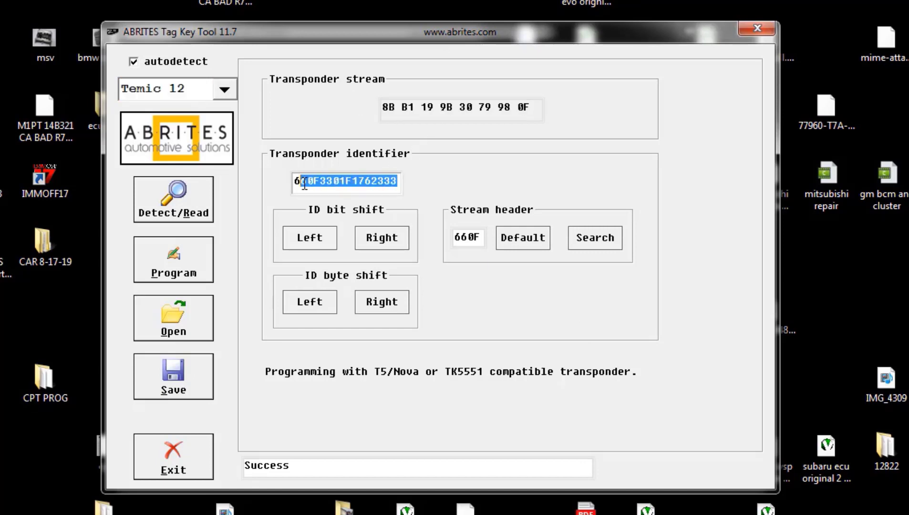
click(310, 191)
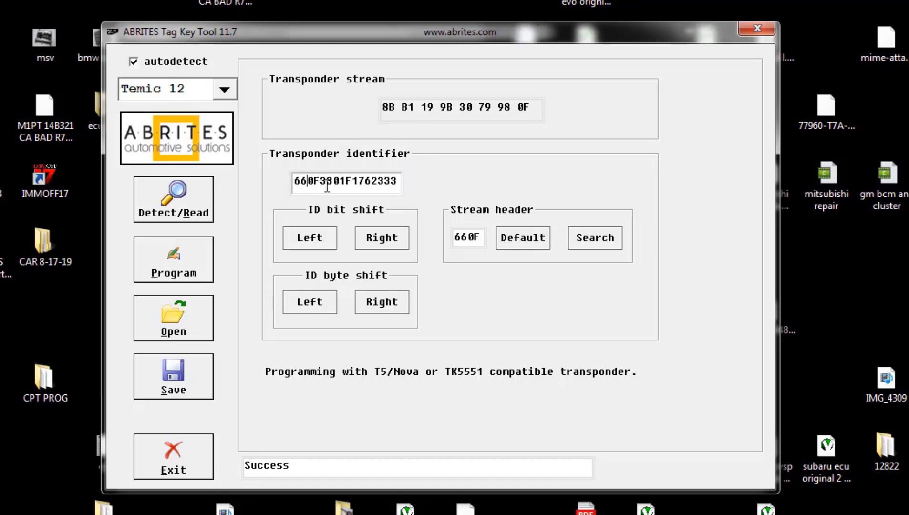
drag(327, 187, 412, 186)
drag(294, 184, 403, 186)
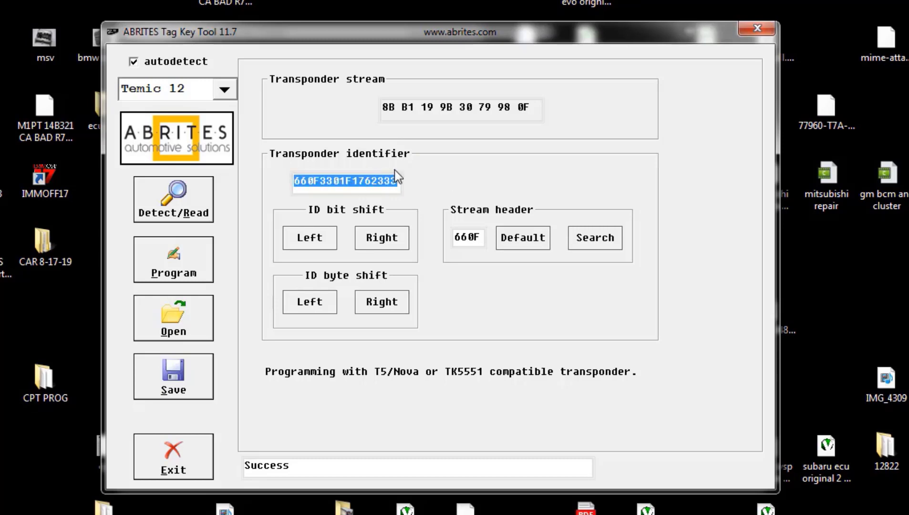
click(379, 184)
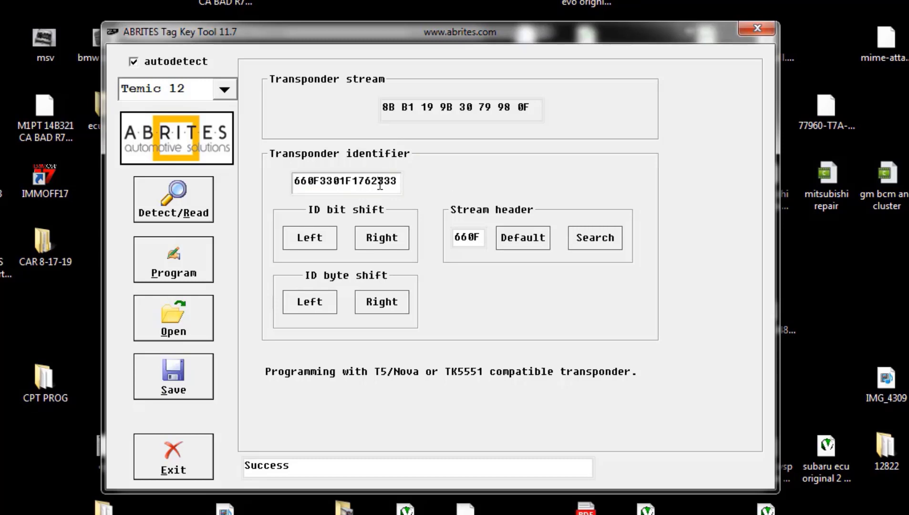
drag(398, 182, 195, 201)
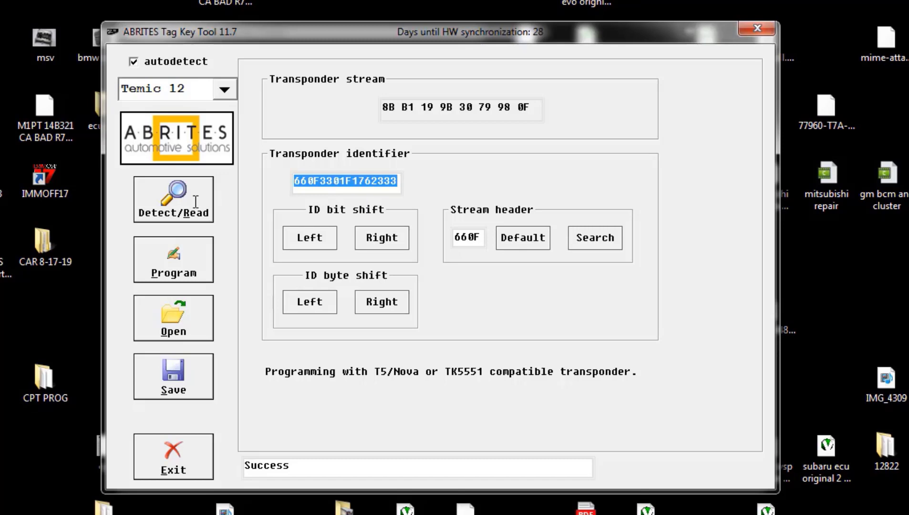
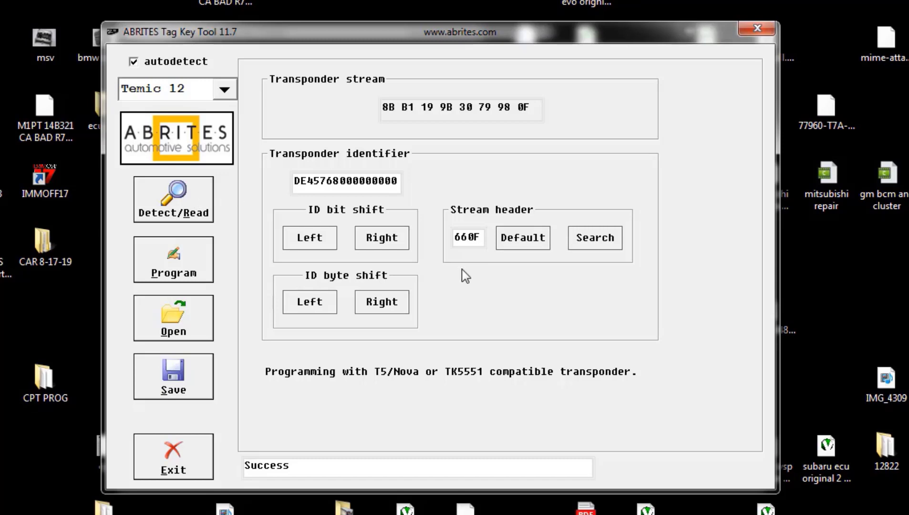
Step: Close Tag Key Tool, launch Mercedes-Benz diagnostics and dismiss the interface connection error
click(763, 32)
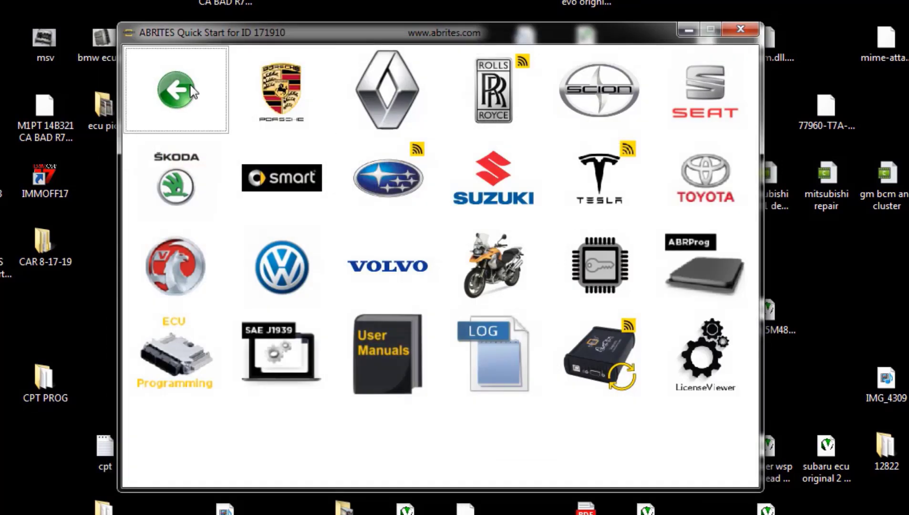
click(191, 87)
click(594, 367)
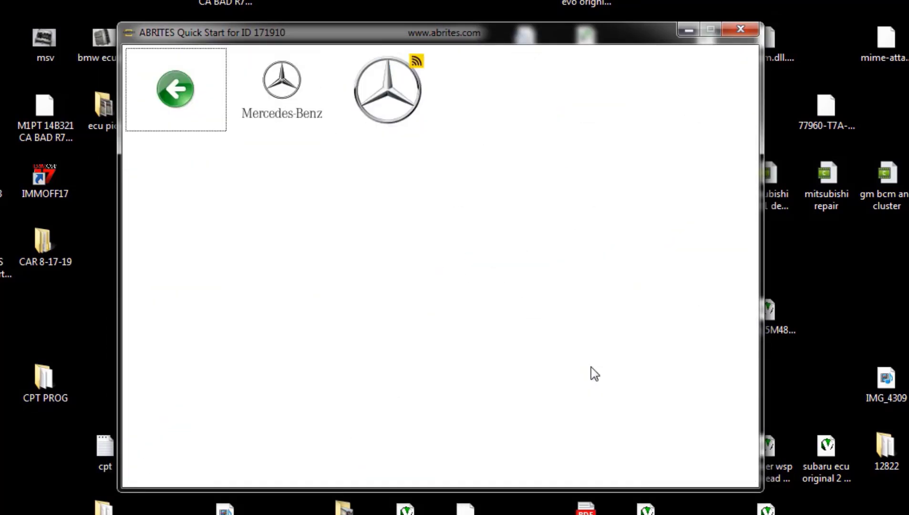
click(280, 87)
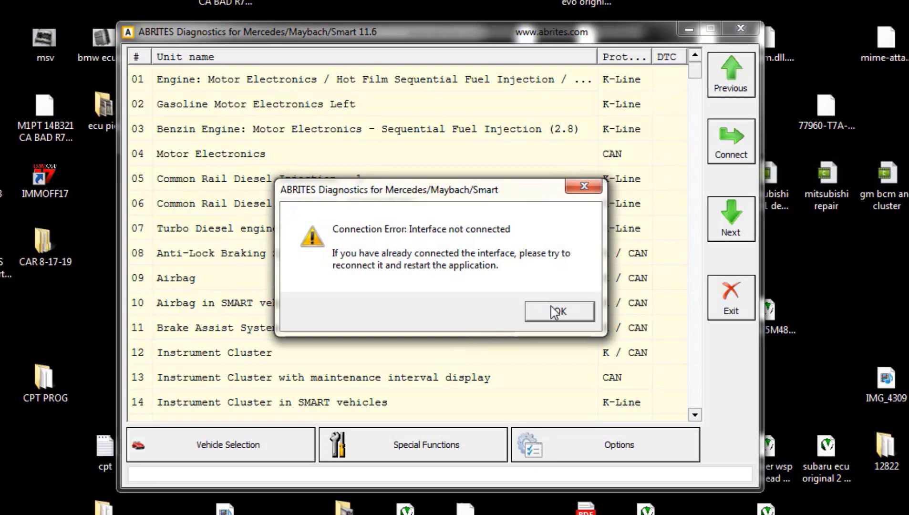
click(554, 312)
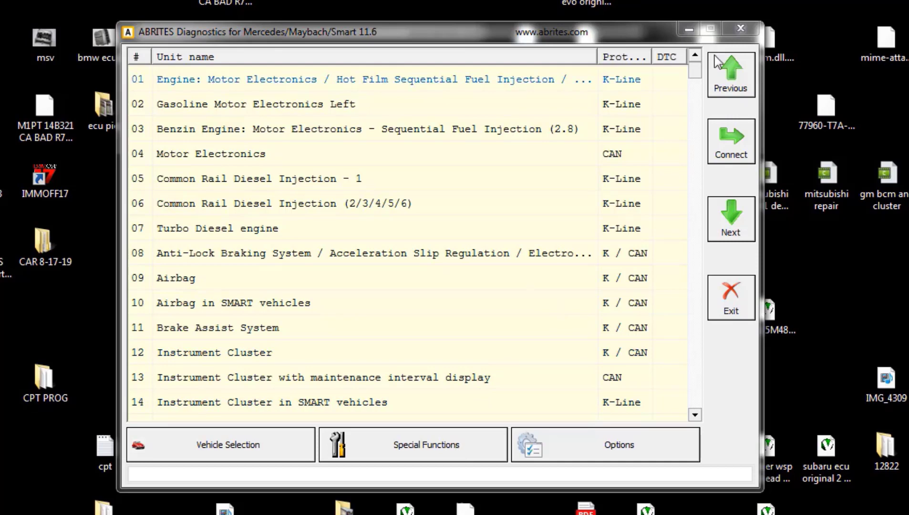
Step: Quit and relaunch the Mercedes diagnostics so it reconnects to the interface
click(741, 28)
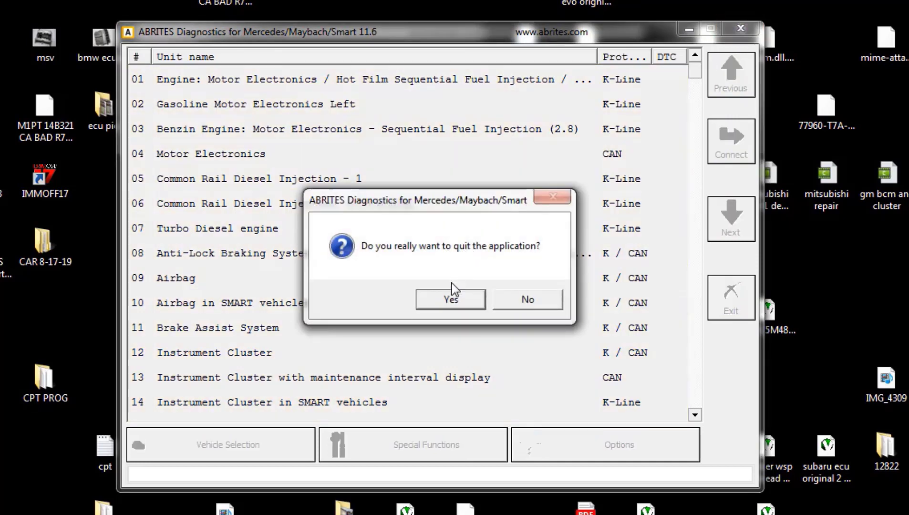
click(450, 298)
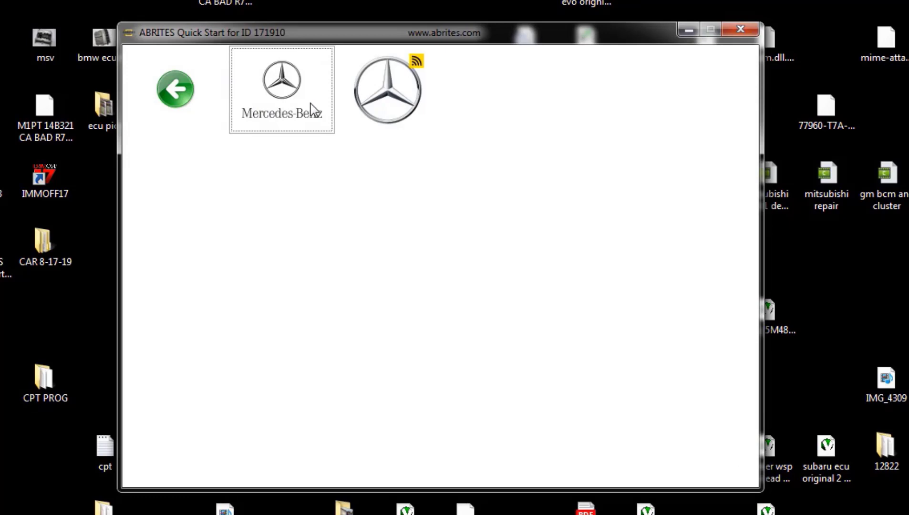
click(311, 110)
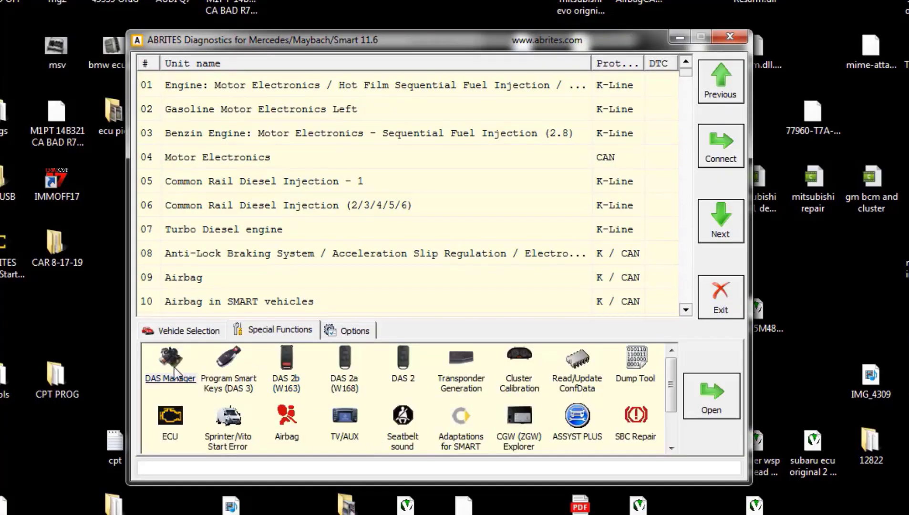
Step: Open DAS Component Manager and read the Engine Control Unit's FBS data
click(174, 368)
click(342, 77)
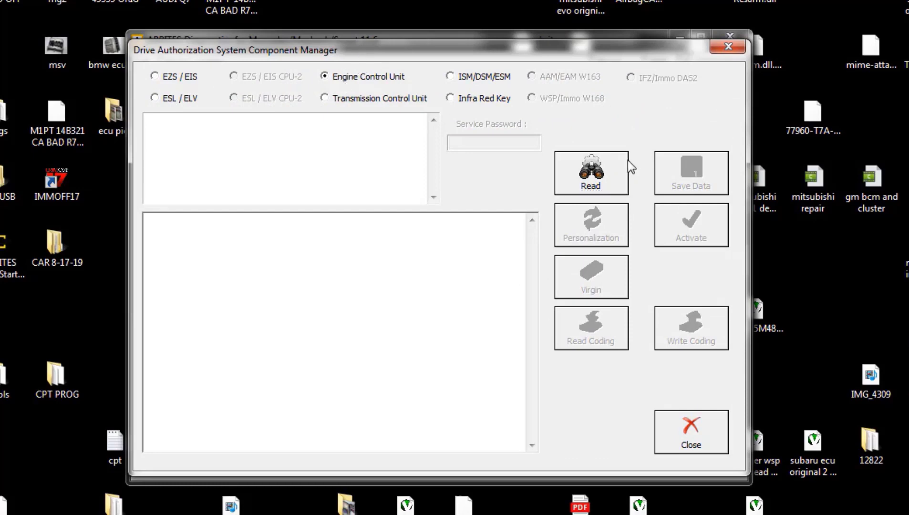
click(607, 177)
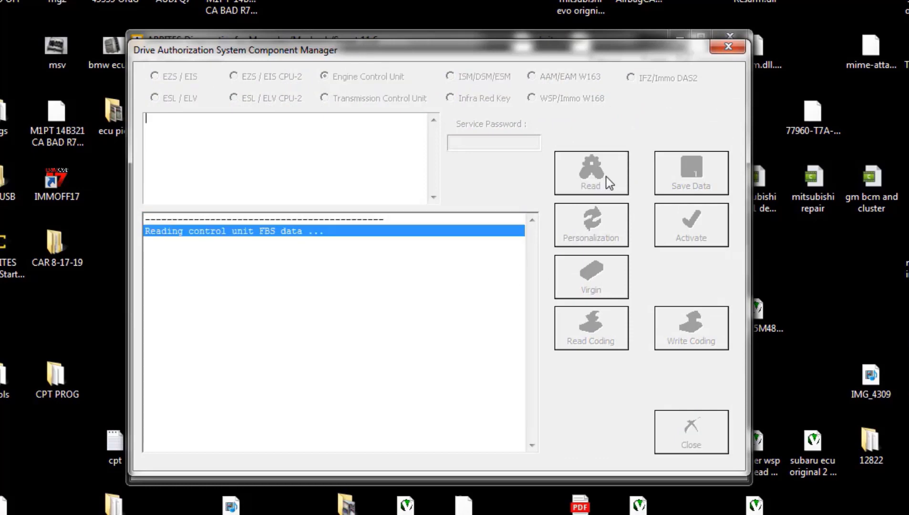
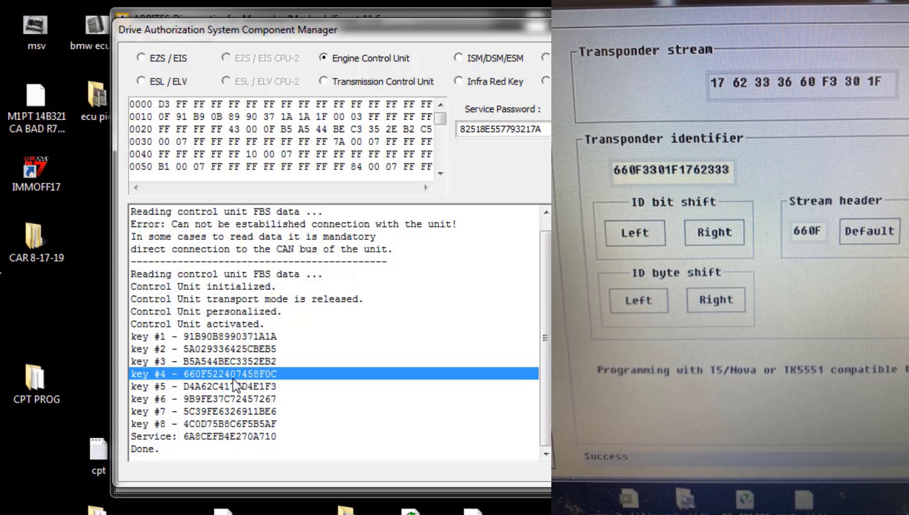
Step: Review the log entries for keys #1, #3 and #6 and the final Done line
click(361, 366)
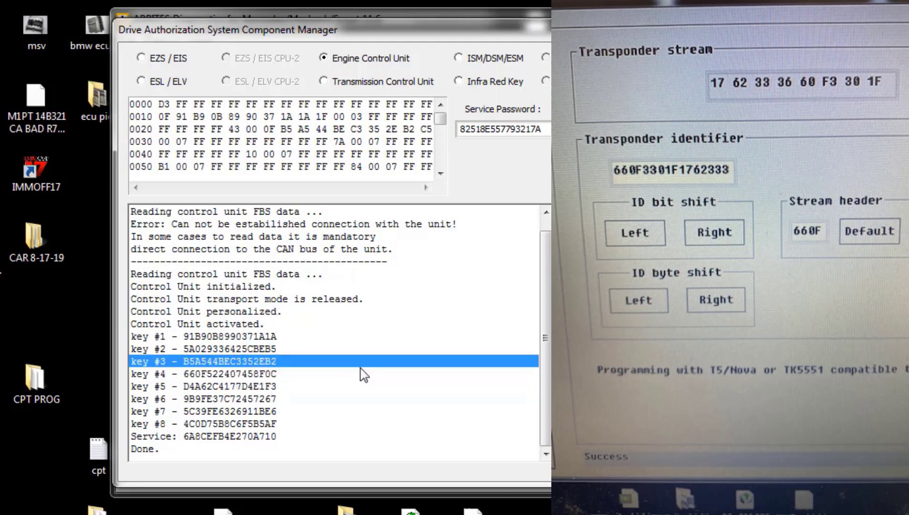
click(361, 372)
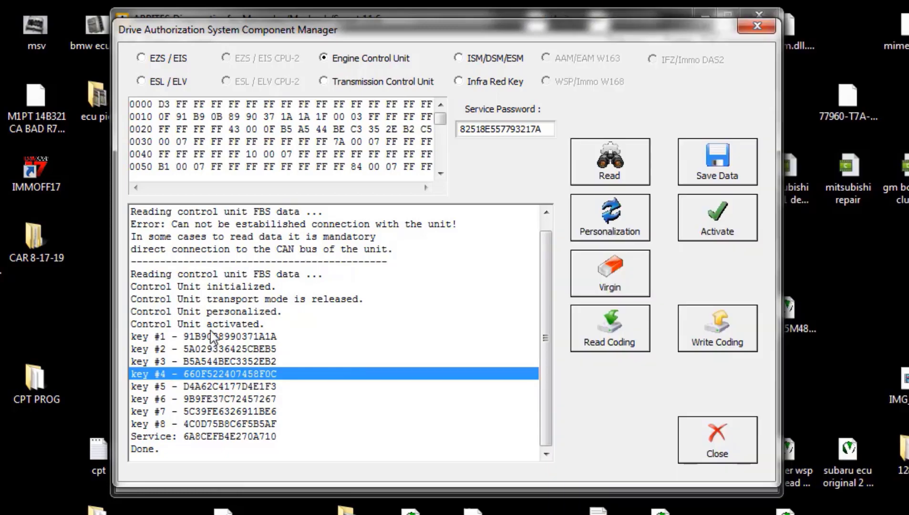
click(264, 448)
click(267, 361)
click(250, 337)
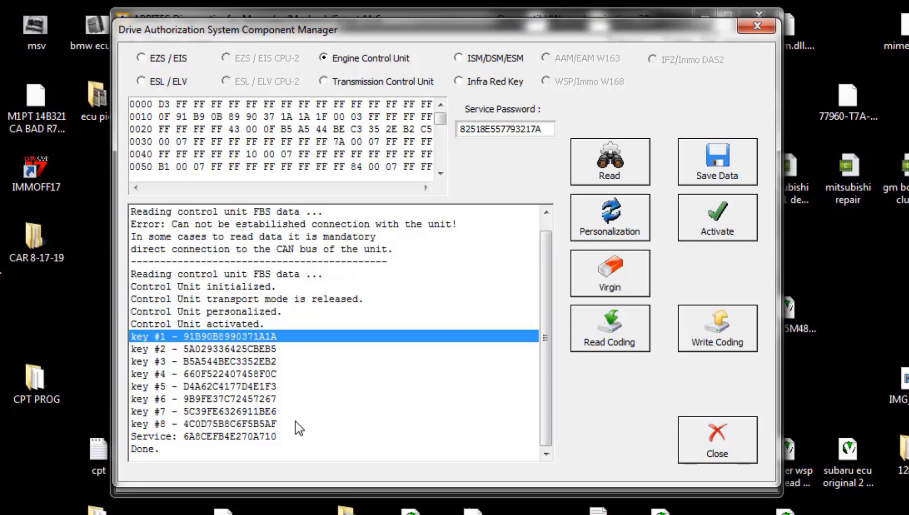
click(230, 361)
click(240, 401)
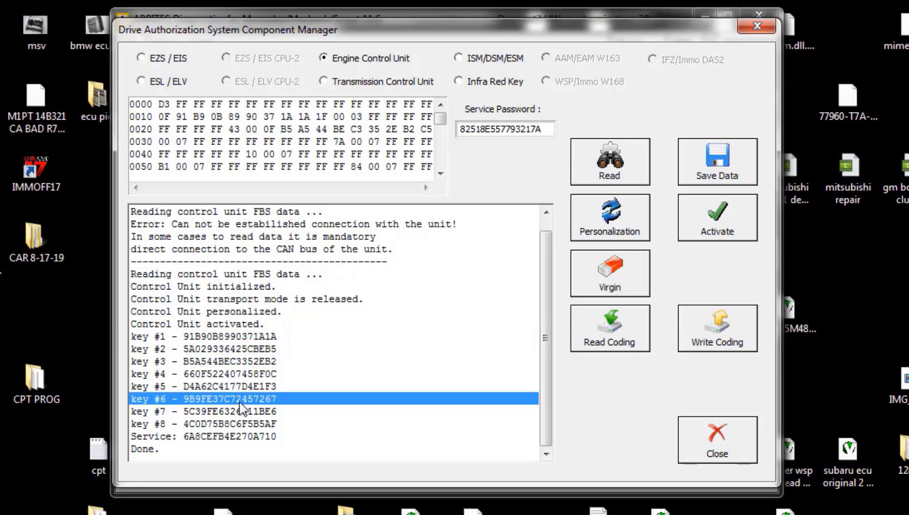
Step: Check the key #4 log entry, then virginize the engine control unit so all eight keys are zeroed
click(203, 375)
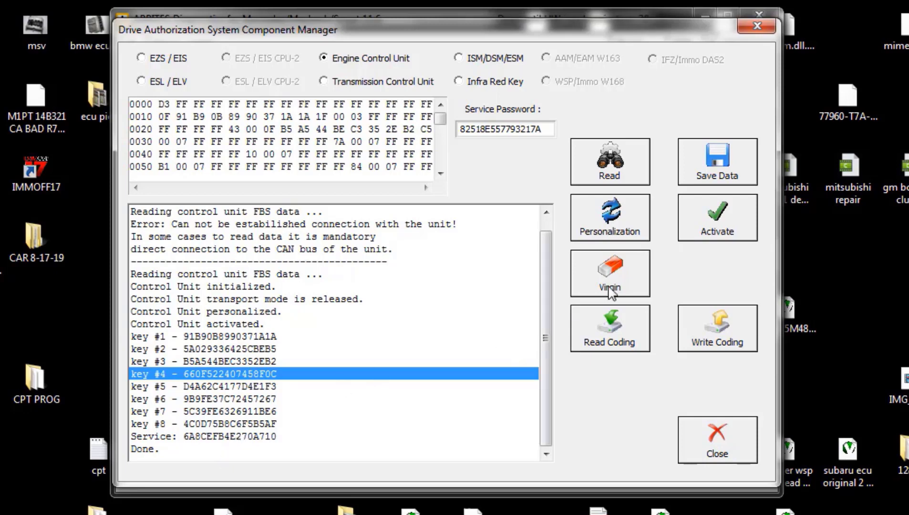
click(610, 290)
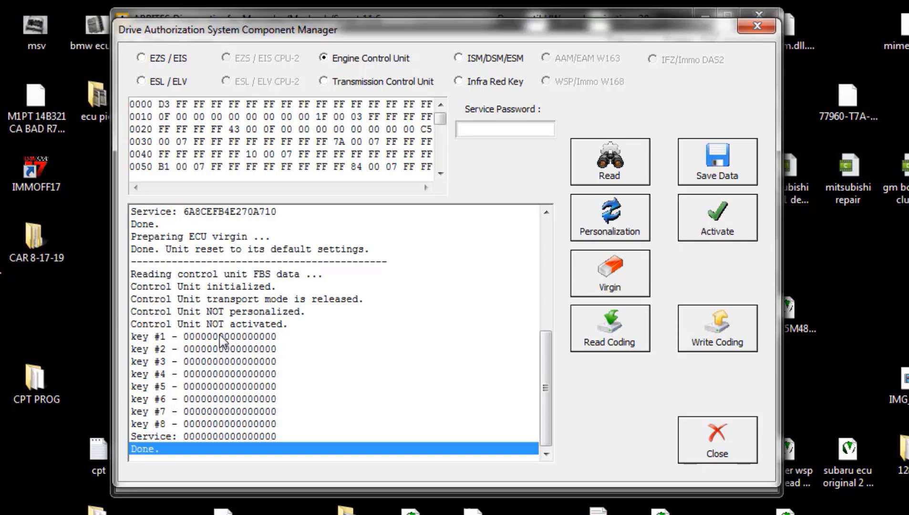
drag(228, 348, 242, 425)
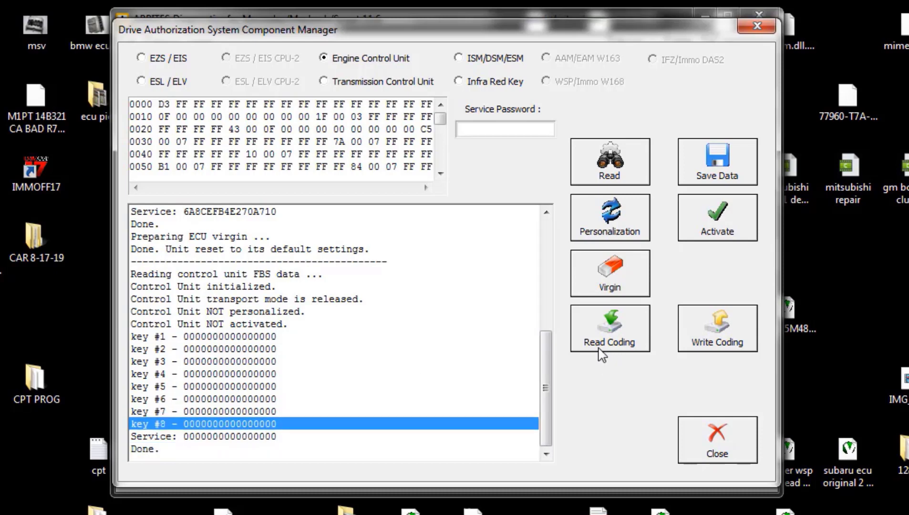
Step: Read the engine unit's coding so its VIN appears in the log, without saving a coding file
click(604, 347)
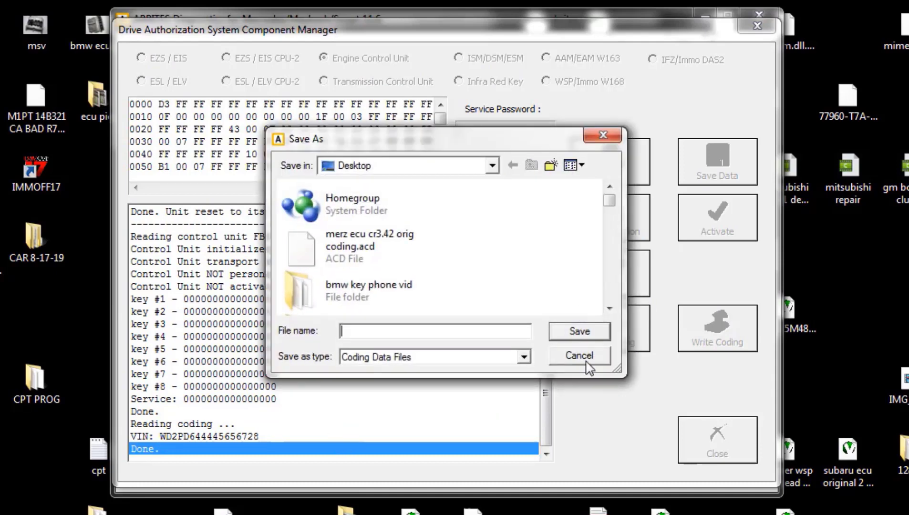
click(585, 360)
drag(548, 382, 549, 372)
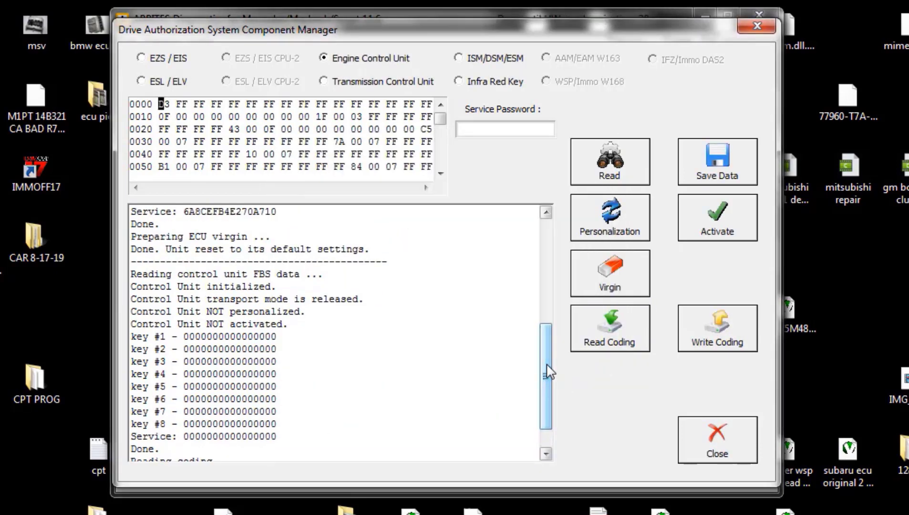